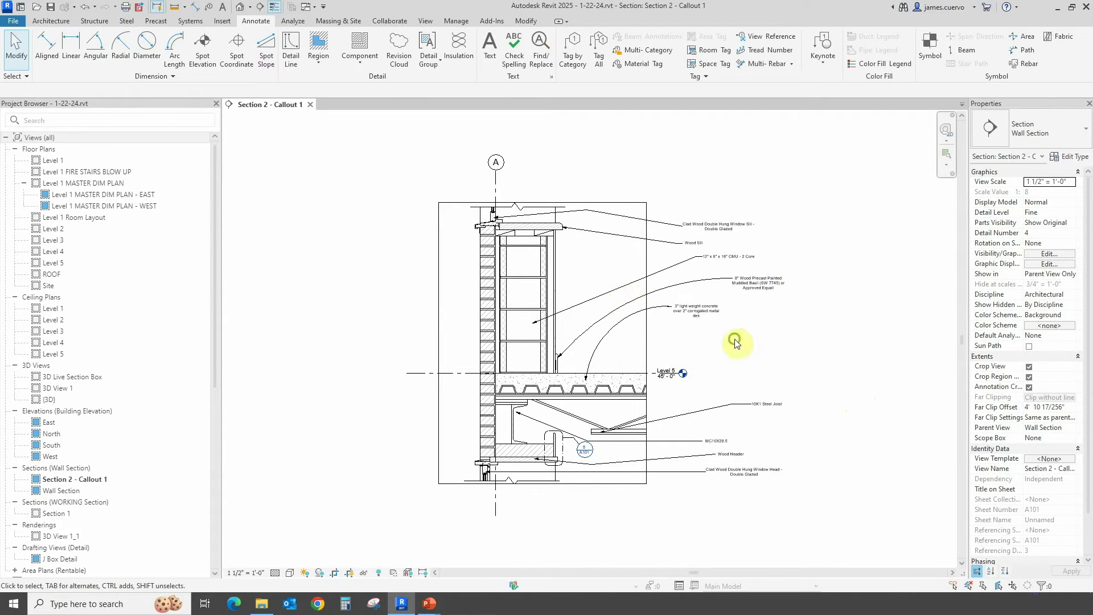
scroll(666, 338, up, 2)
scroll(675, 316, up, 2)
Step: Zoom to the notes near Level 5 and check the concrete text note and CMU keynote
mouse_move(746, 311)
middle_down()
mouse_move(771, 330)
mouse_move(669, 362)
middle_up()
click(612, 341)
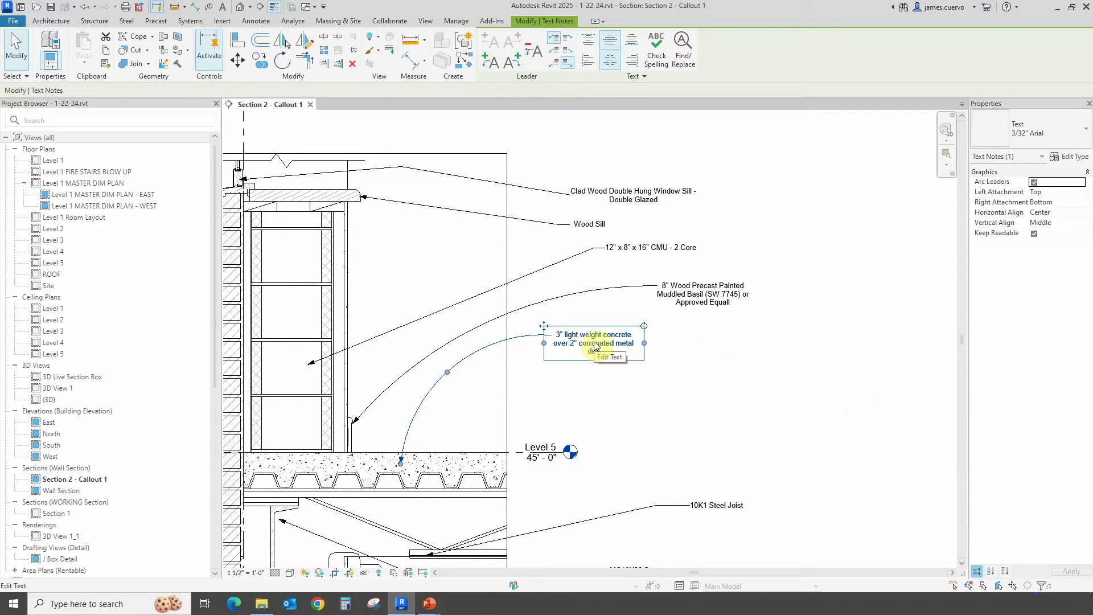
click(631, 253)
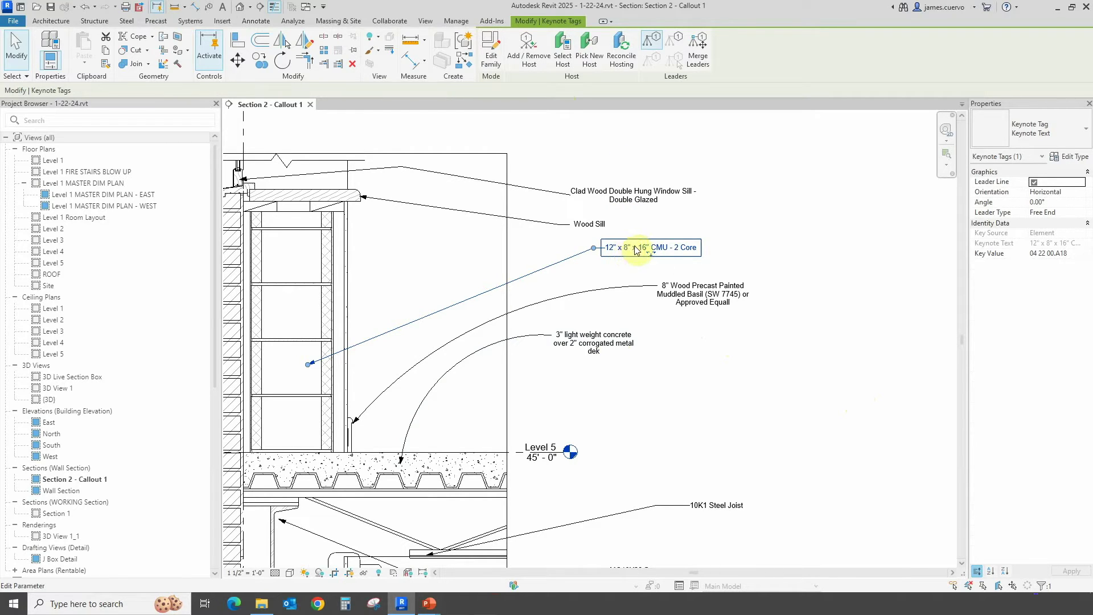
click(705, 373)
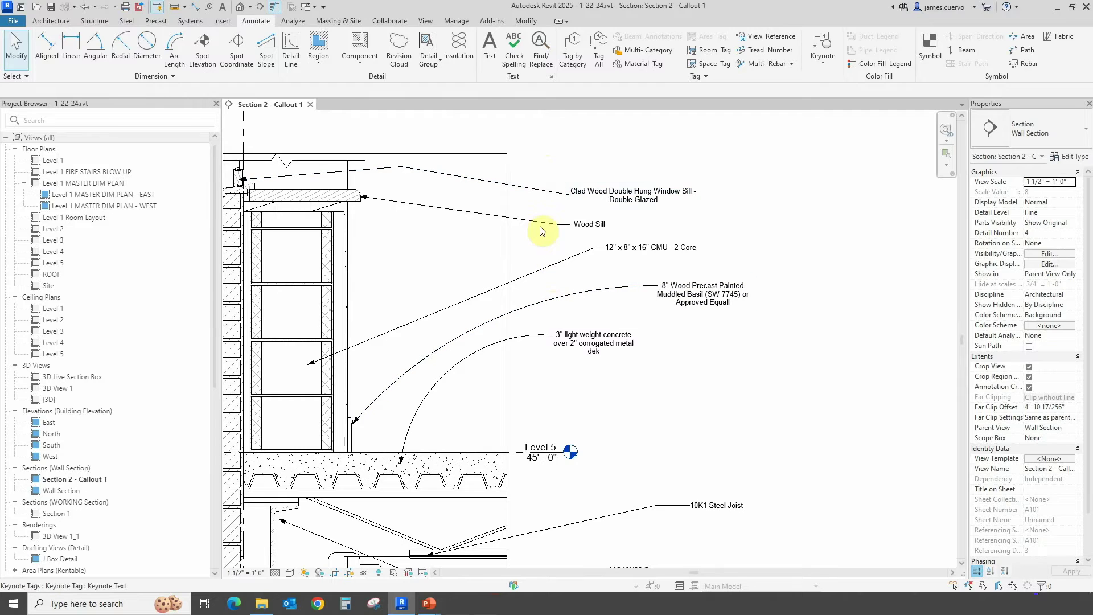
Step: Left-align the upper notes beside the wall and distribute them evenly top to bottom
drag(771, 147, 576, 314)
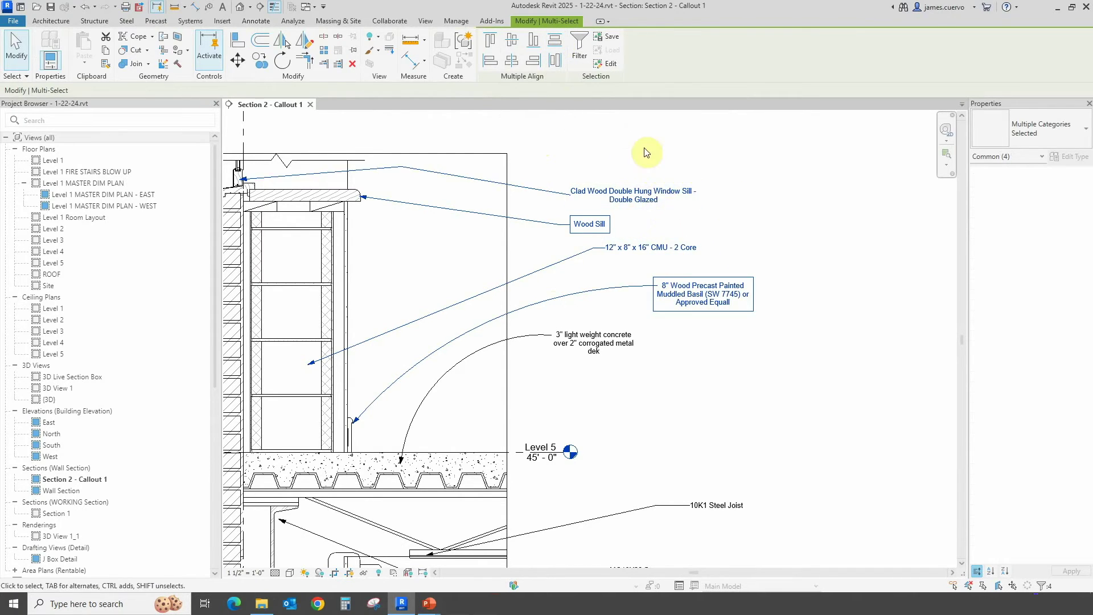
click(490, 66)
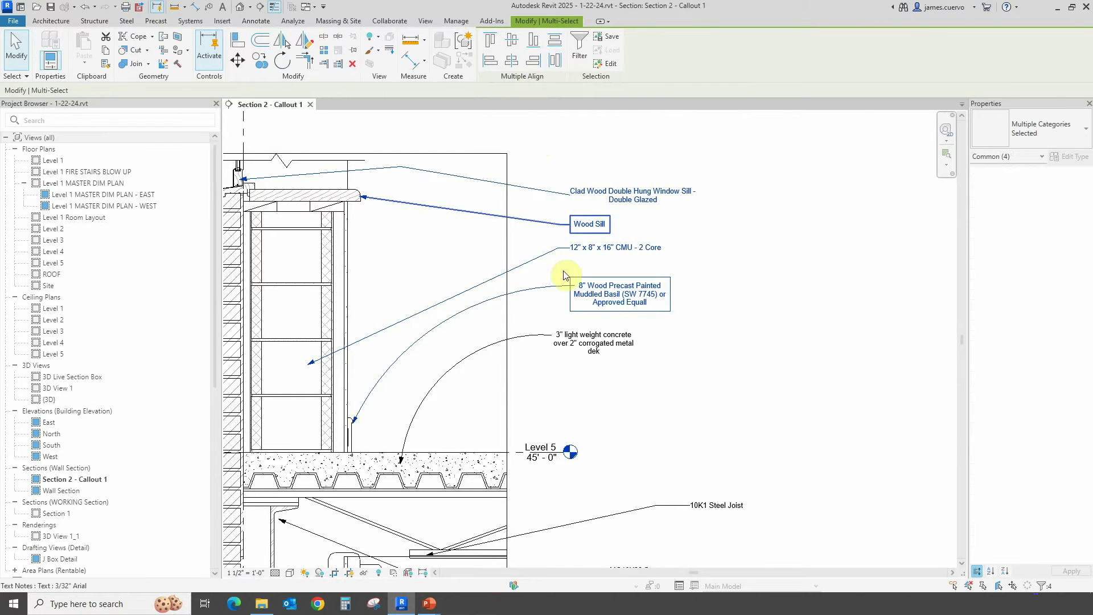
click(554, 42)
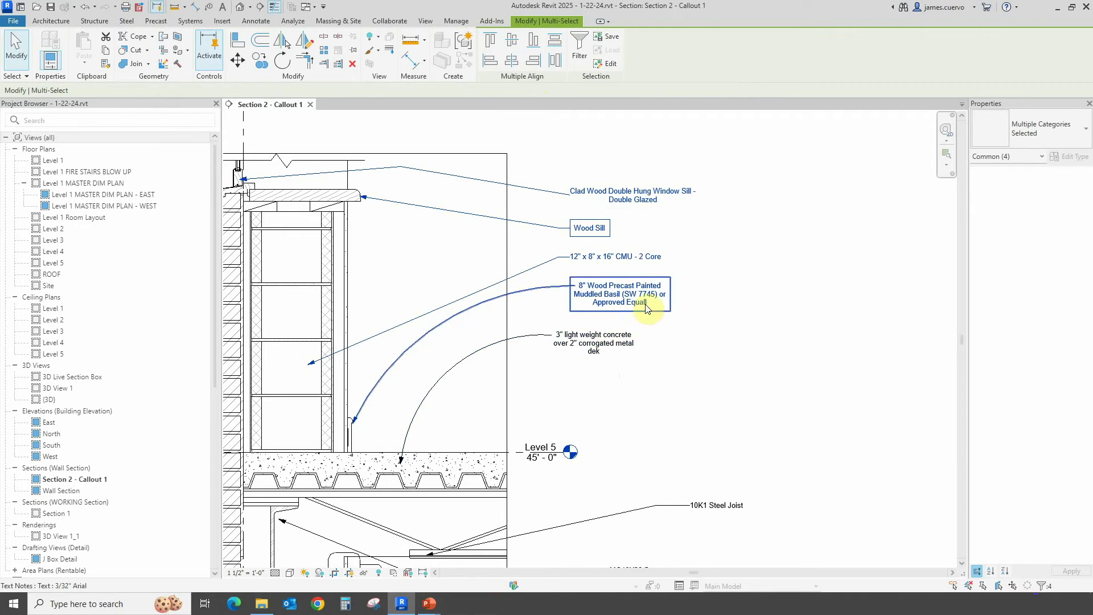
click(695, 166)
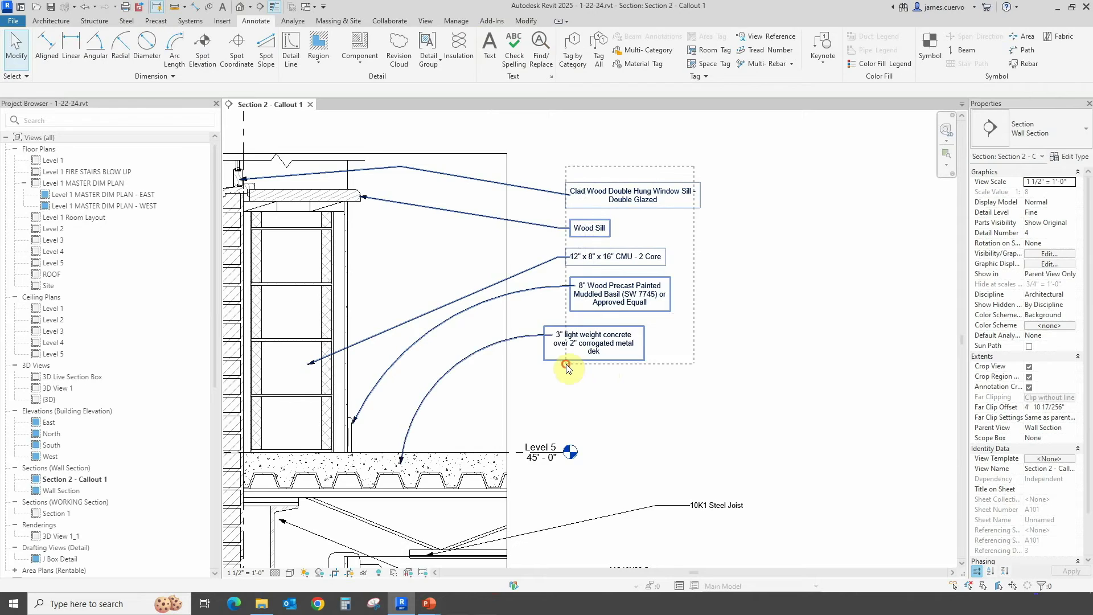
Step: Left-align all five notes, including the concrete-over-deck note, into one column
drag(602, 266, 564, 363)
click(488, 65)
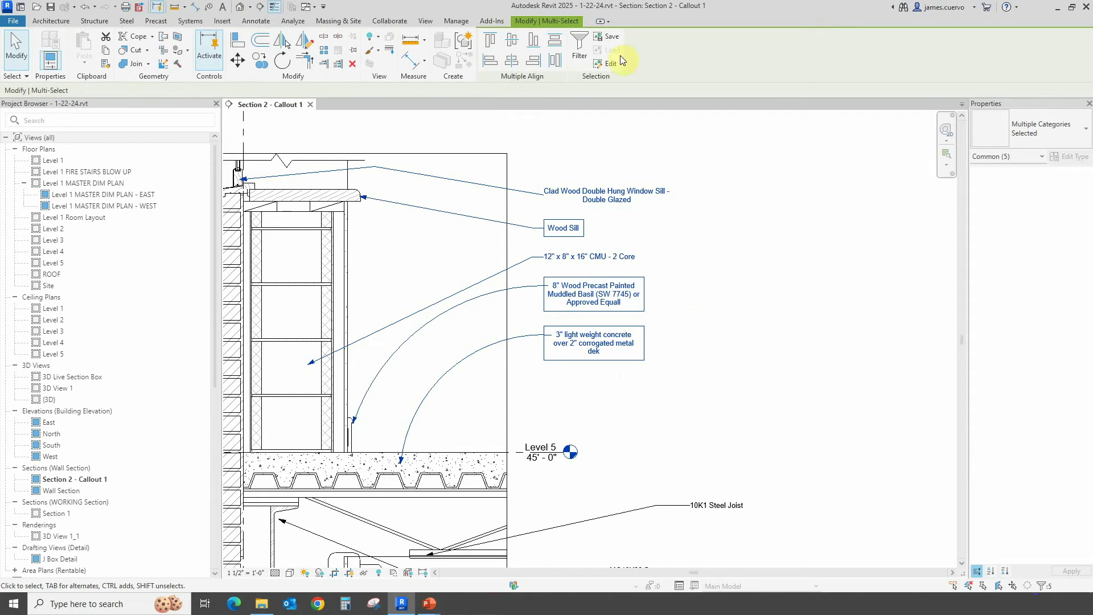
middle_drag(676, 310, 688, 289)
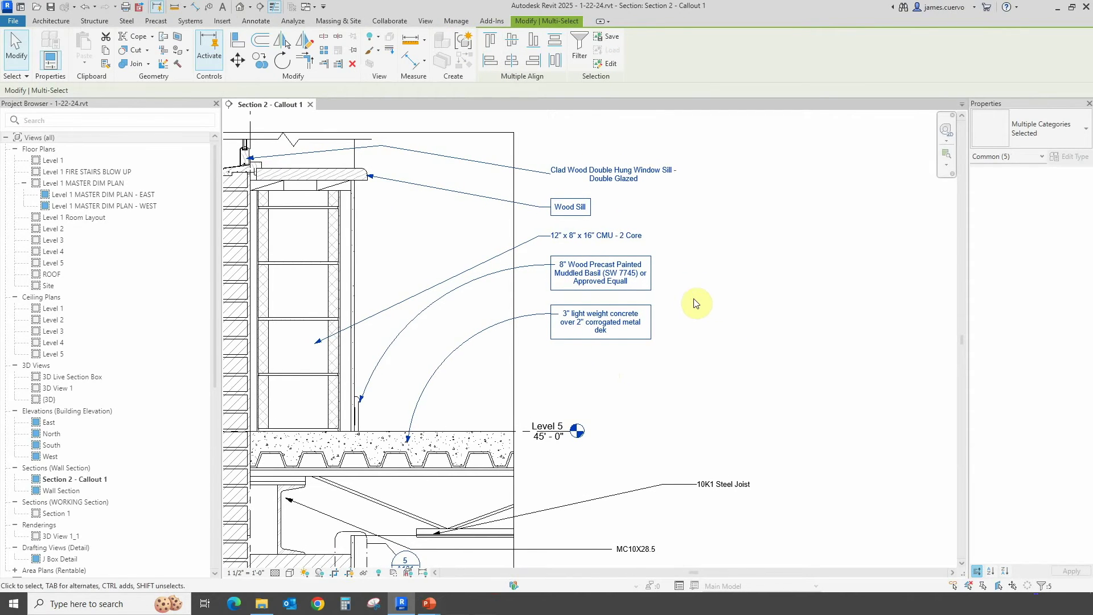
scroll(675, 312, up, 2)
scroll(675, 342, down, 2)
scroll(686, 368, down, 1)
click(747, 304)
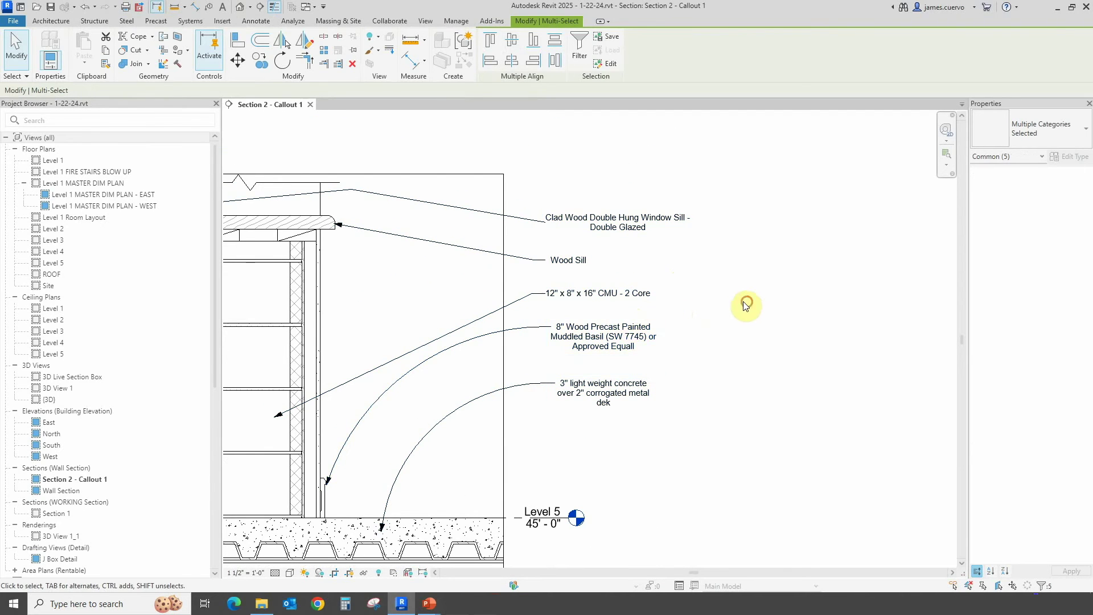
click(620, 335)
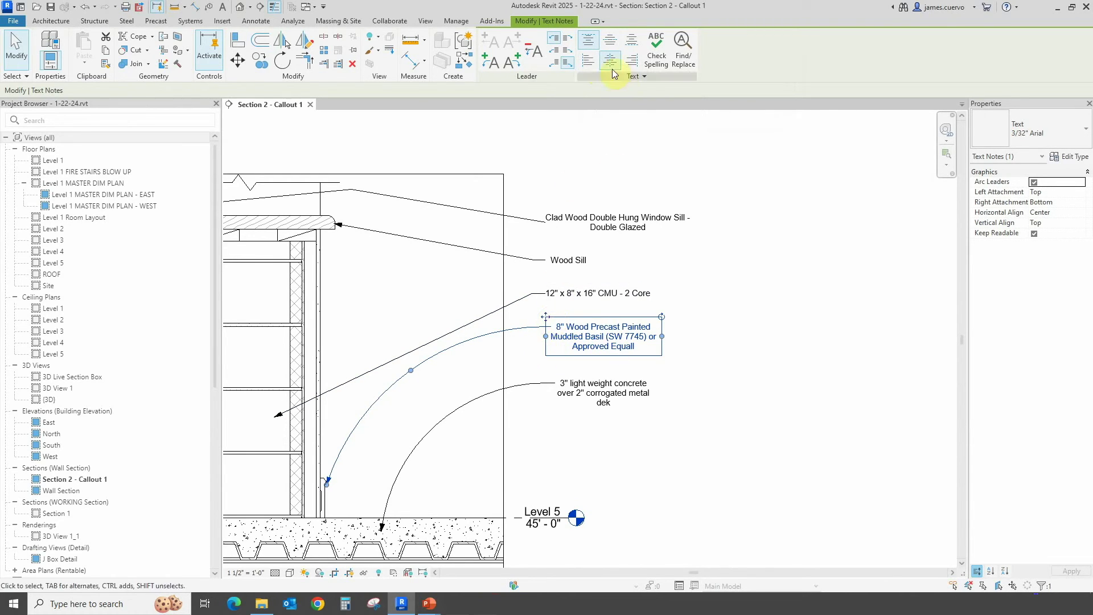
click(587, 70)
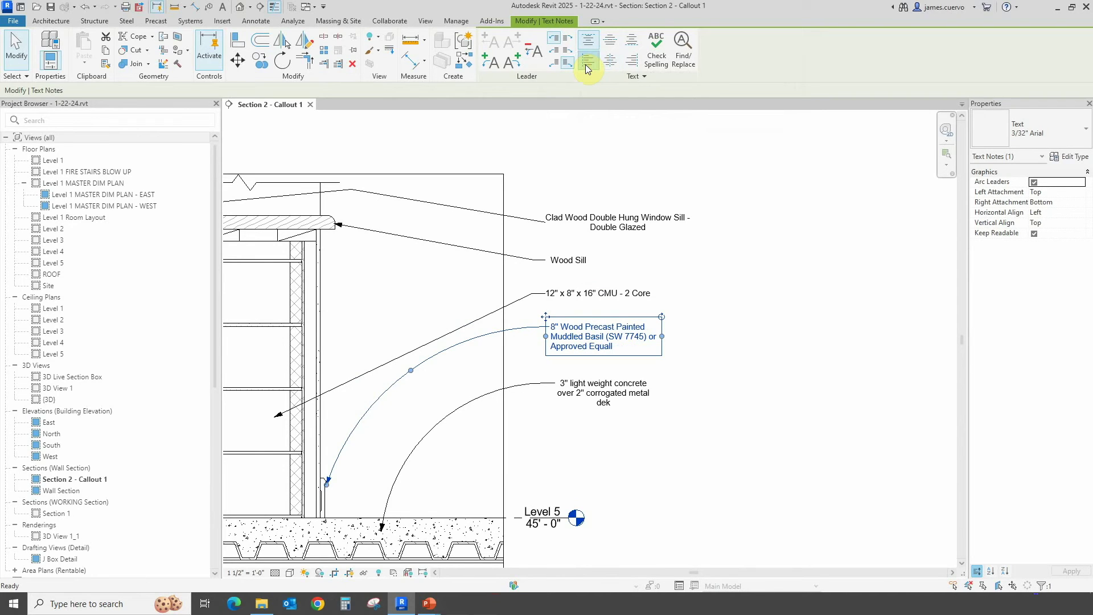
click(632, 67)
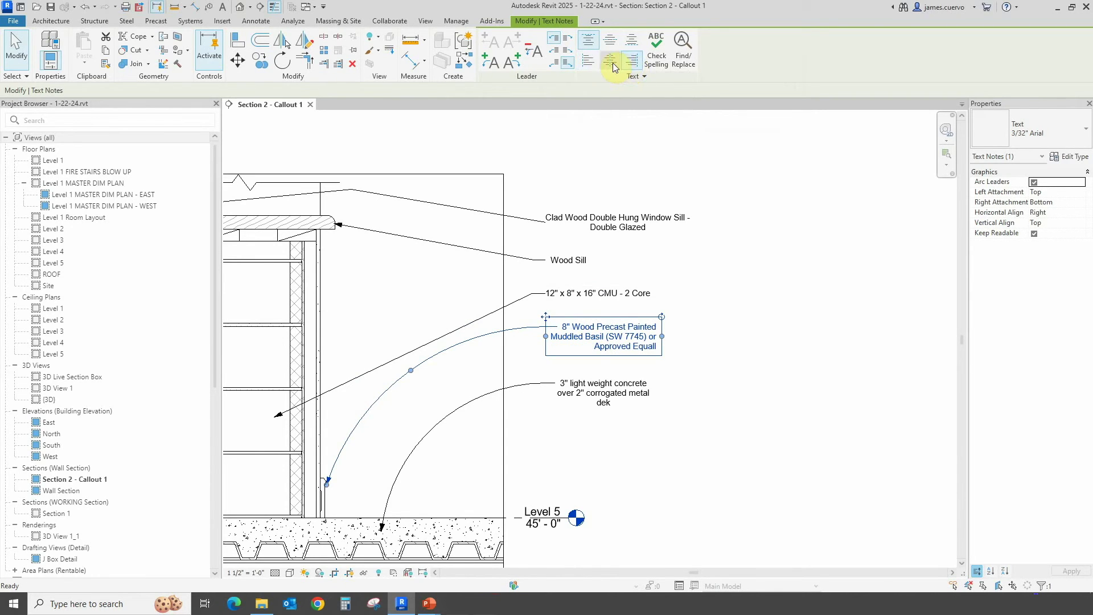
click(610, 59)
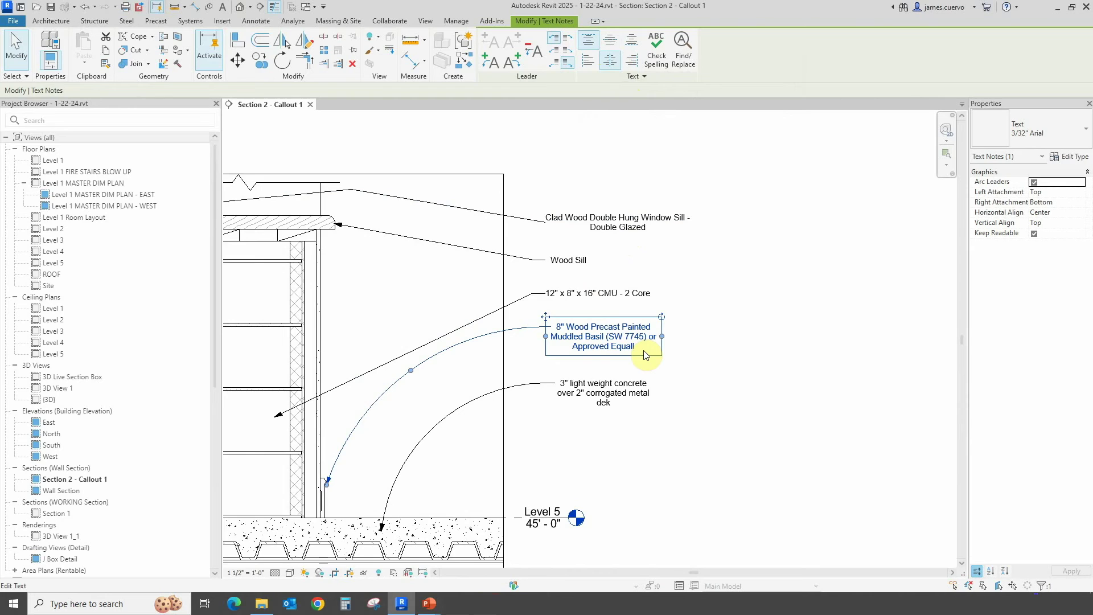
click(646, 229)
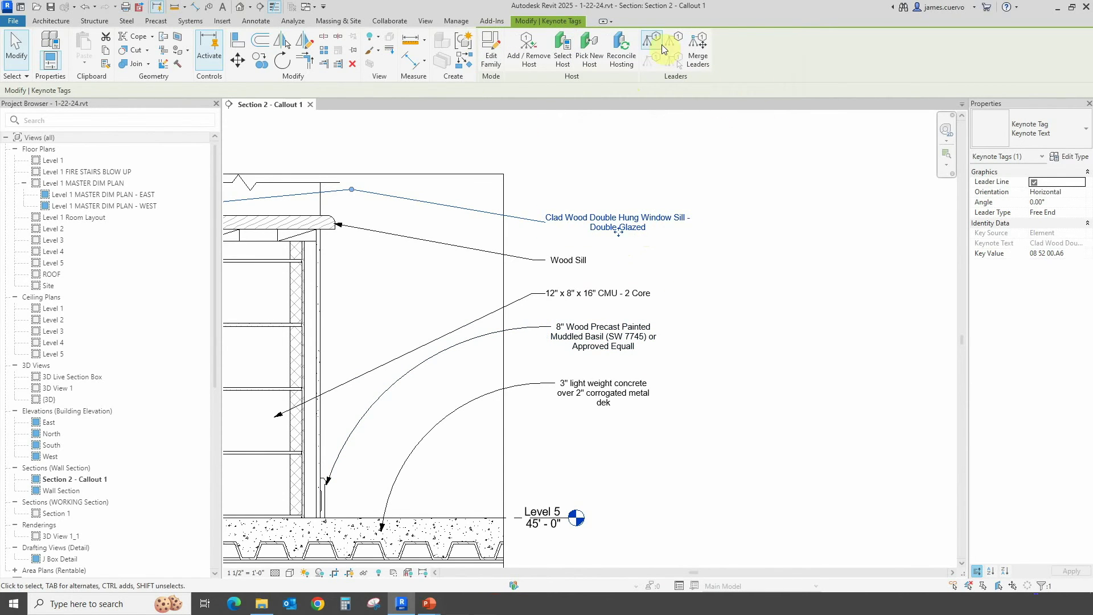
click(685, 176)
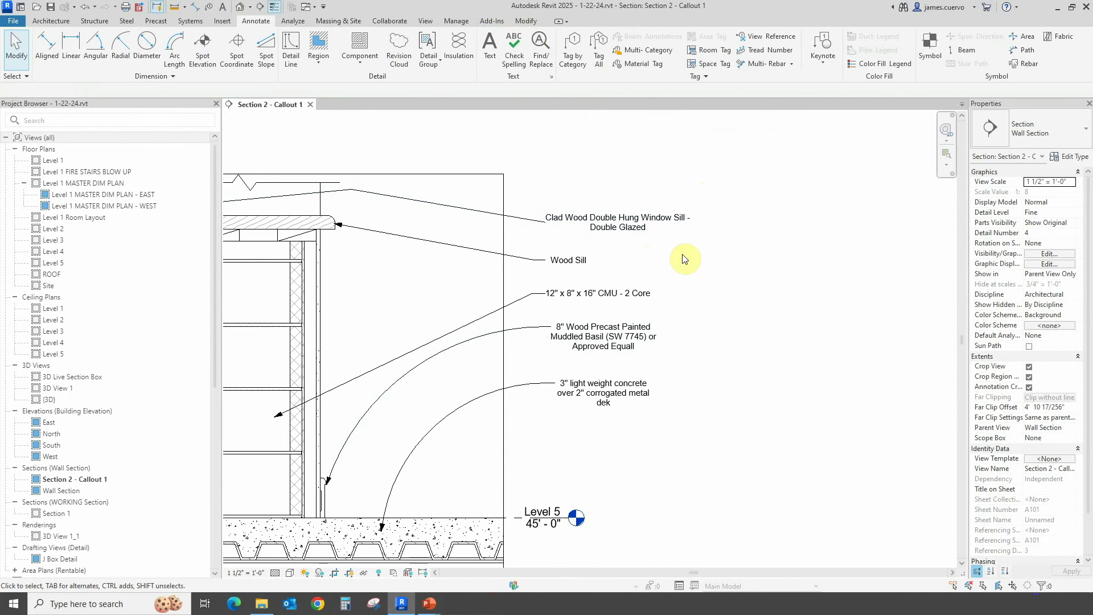
click(628, 341)
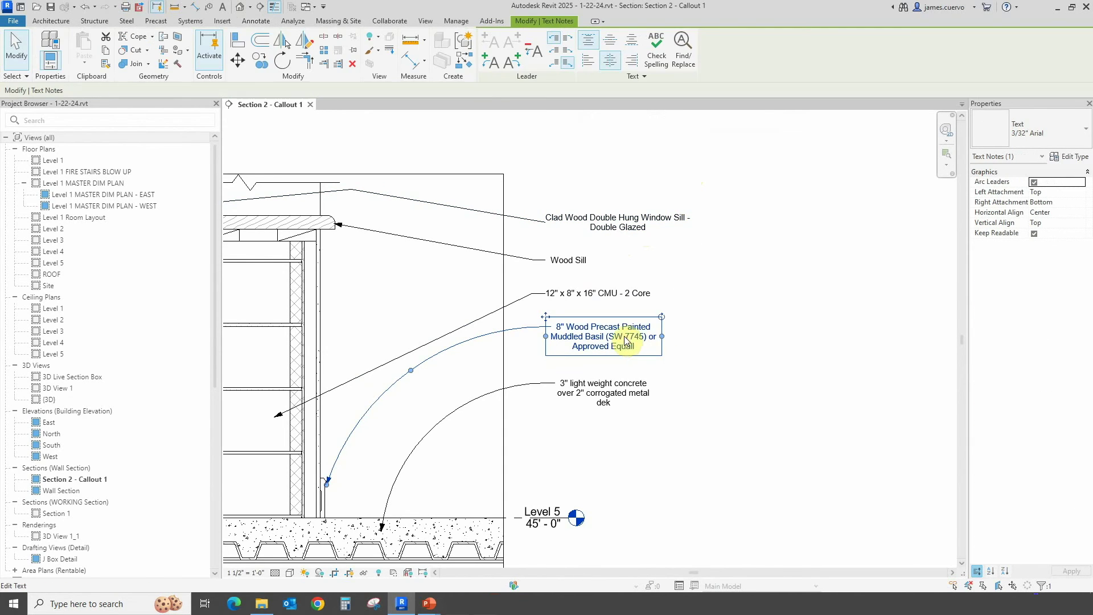